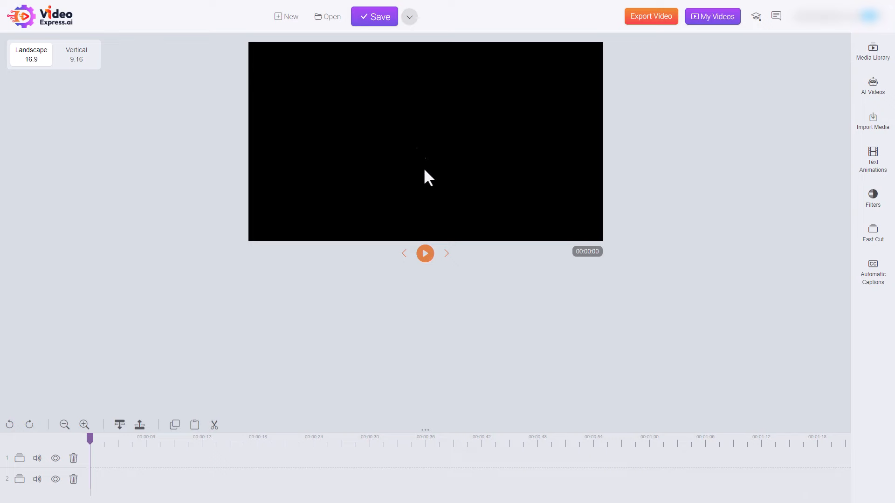
# - Open the first saved project in the project list
pyautogui.click(322, 18)
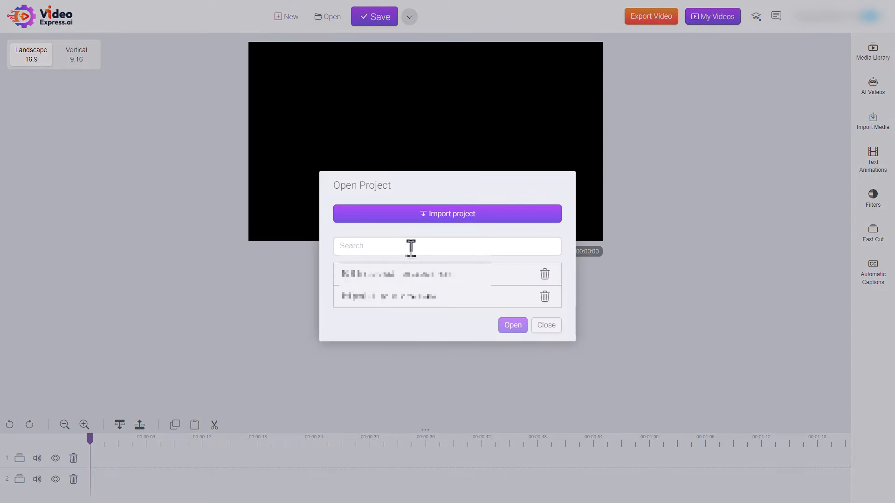
pyautogui.click(414, 275)
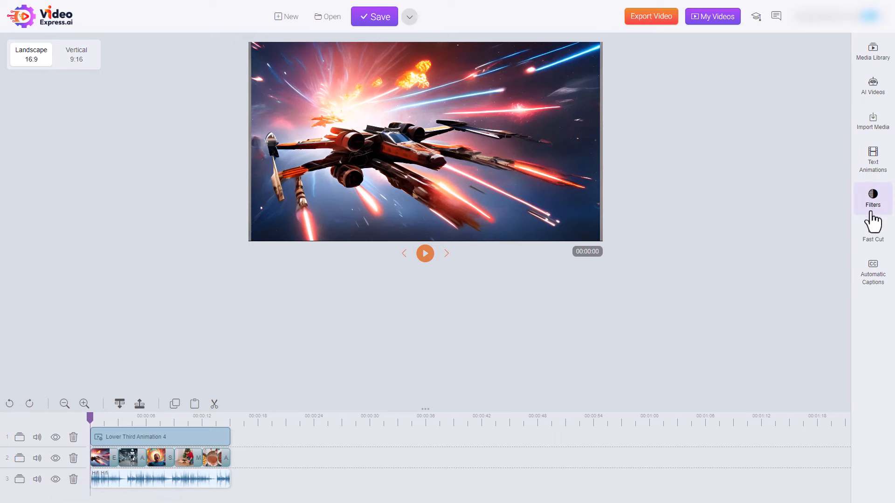
# - Browse the Ambient and Effects audio folders of the media library
pyautogui.click(872, 50)
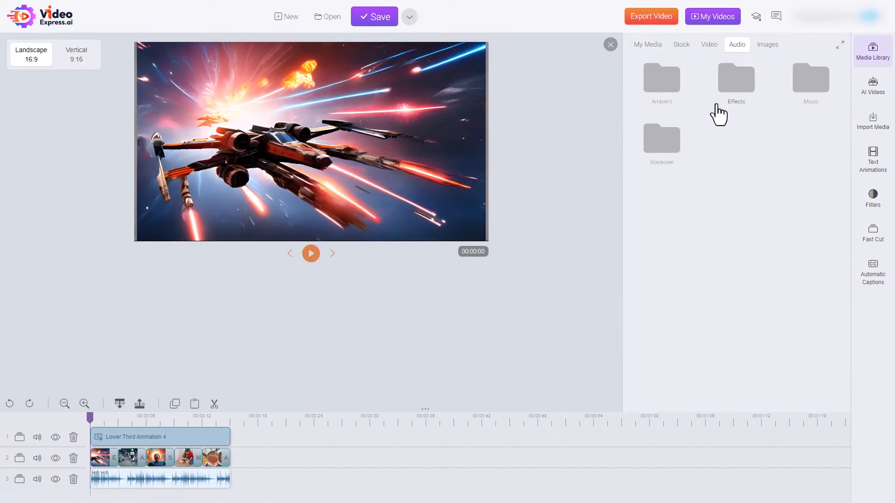
pyautogui.click(671, 92)
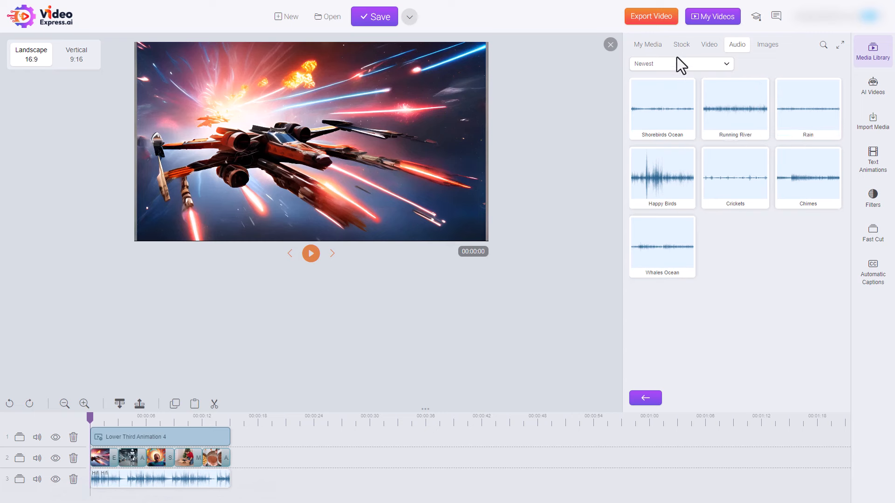
pyautogui.click(647, 401)
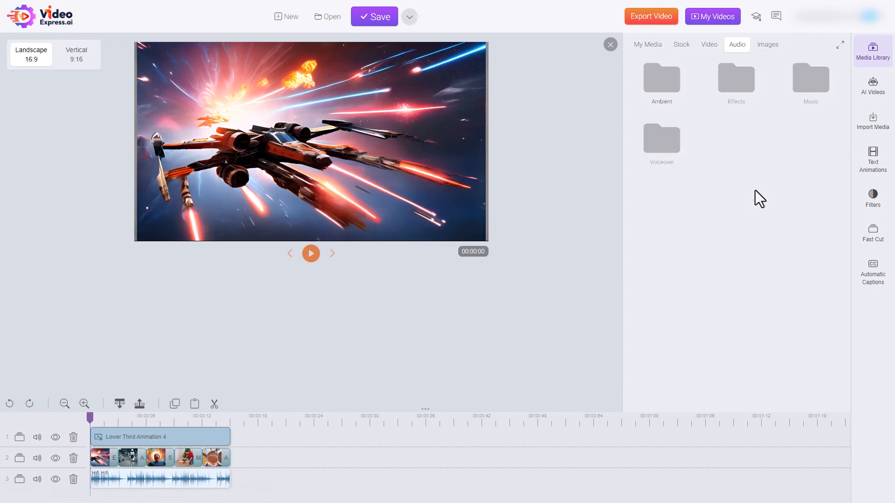
pyautogui.click(742, 94)
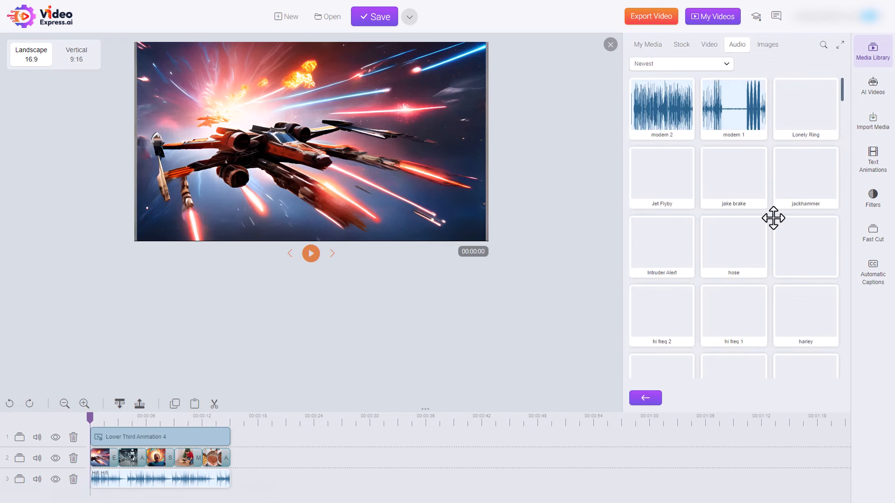
pyautogui.click(647, 400)
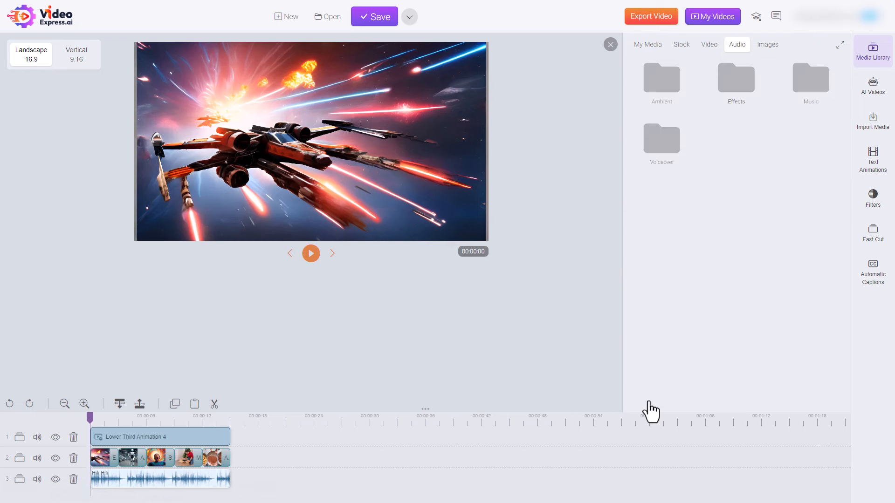
# - Place the Story_Lynx music clip on track 3 after the existing audio and trim both of its ends
pyautogui.click(810, 99)
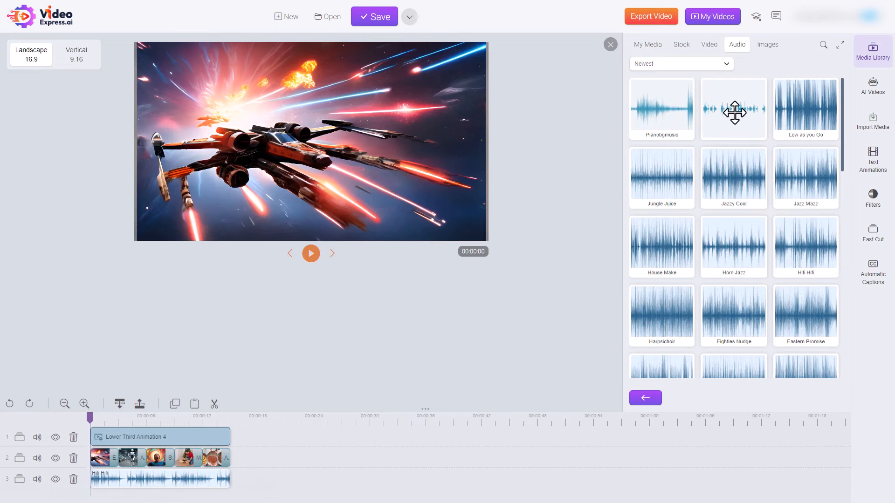
pyautogui.moveTo(735, 113); pyautogui.dragTo(301, 476)
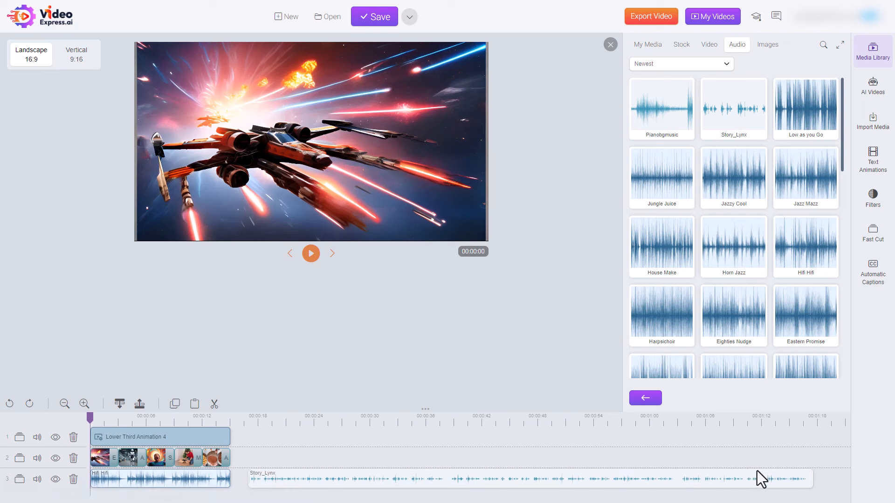
pyautogui.moveTo(812, 481); pyautogui.dragTo(662, 480)
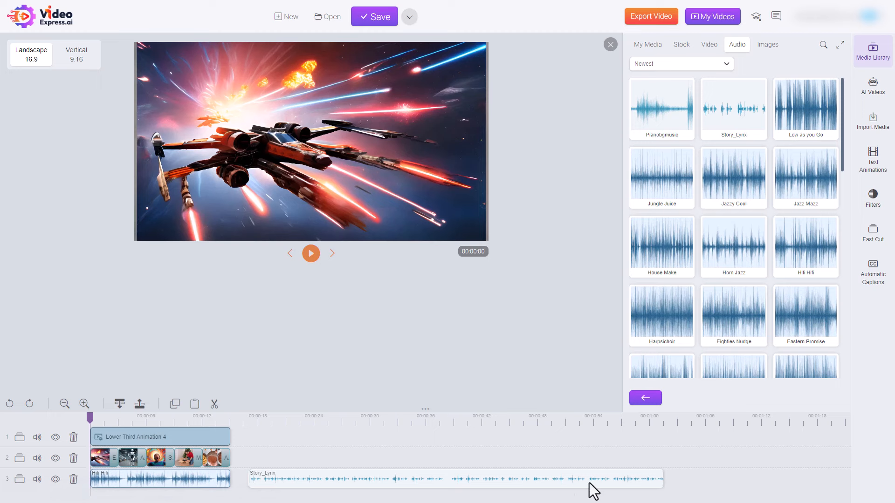
pyautogui.moveTo(250, 481); pyautogui.dragTo(295, 479)
pyautogui.click(438, 423)
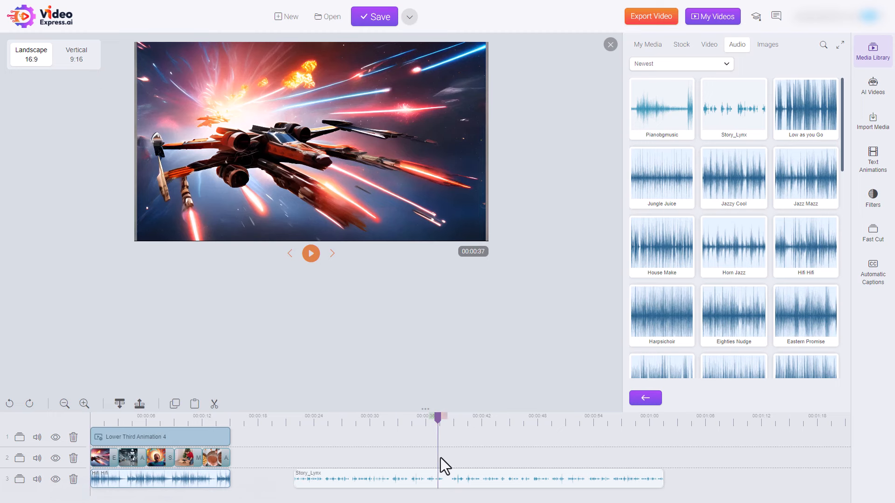
# - Look through the library's Business video folder and the stock video search
pyautogui.click(709, 44)
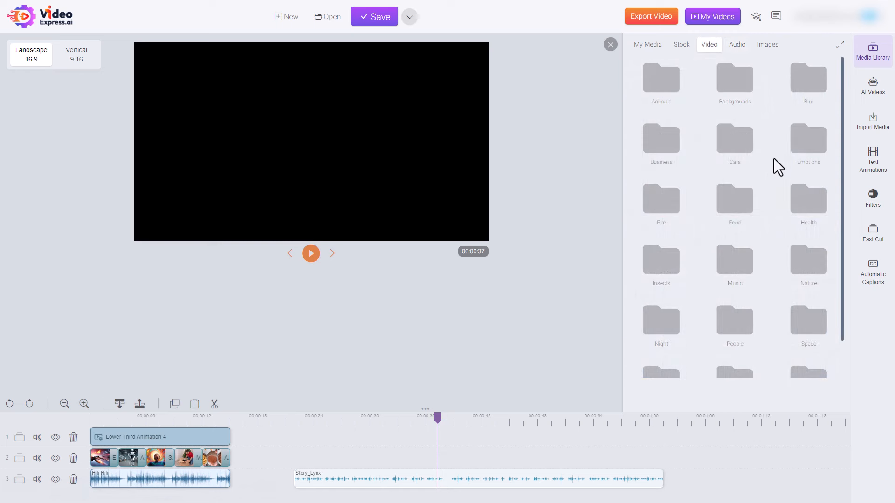
pyautogui.click(671, 143)
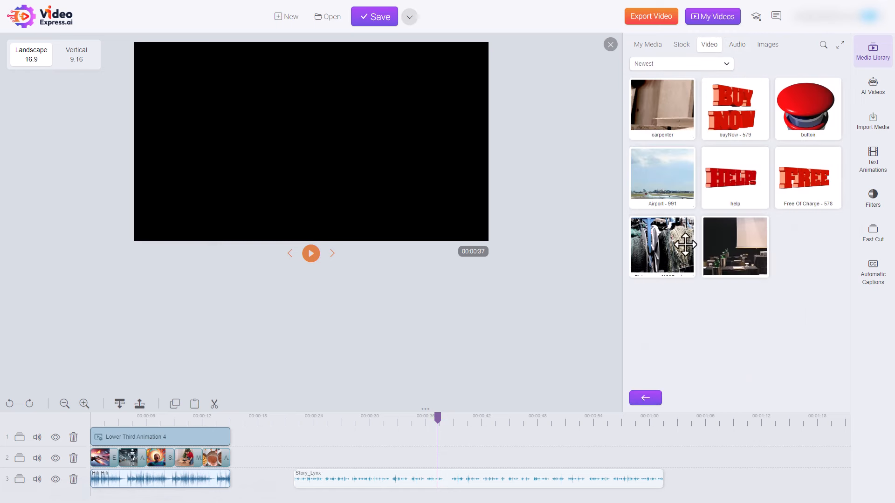
pyautogui.click(685, 50)
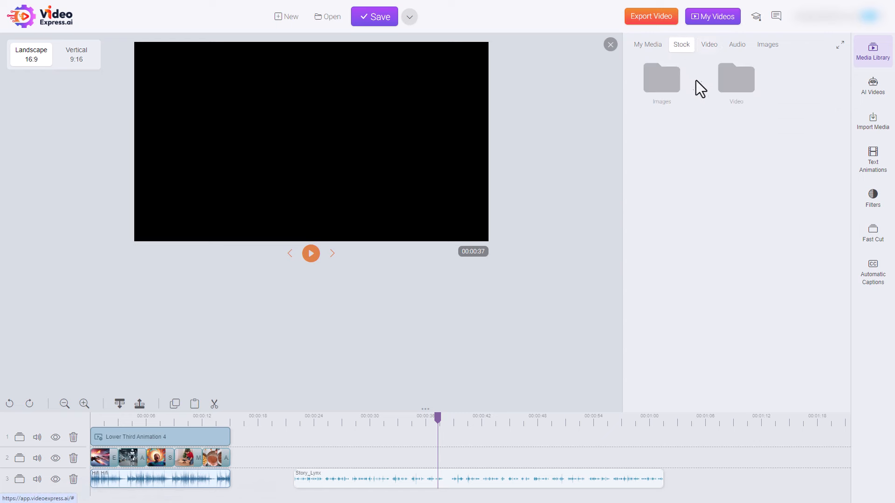
pyautogui.click(732, 93)
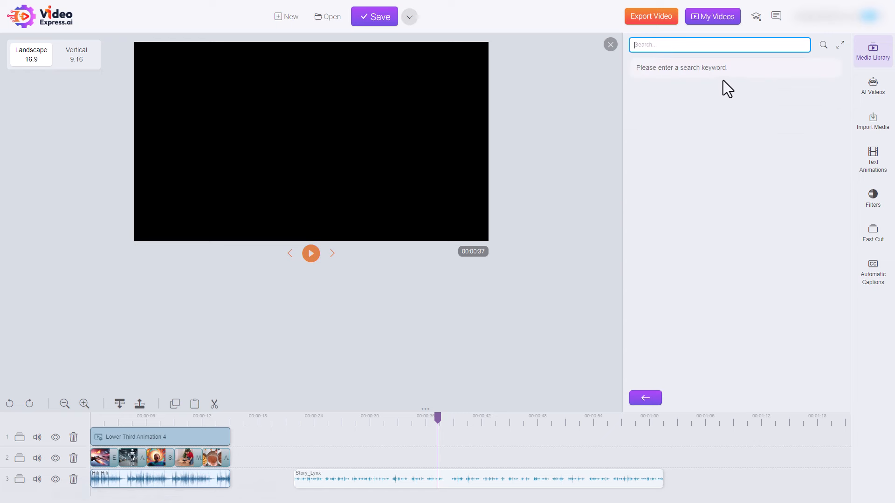
# - Choose the YouTube subscribe animation Outro 4 from the Outro text animations and proceed to its options
pyautogui.click(873, 159)
pyautogui.click(736, 65)
pyautogui.click(676, 112)
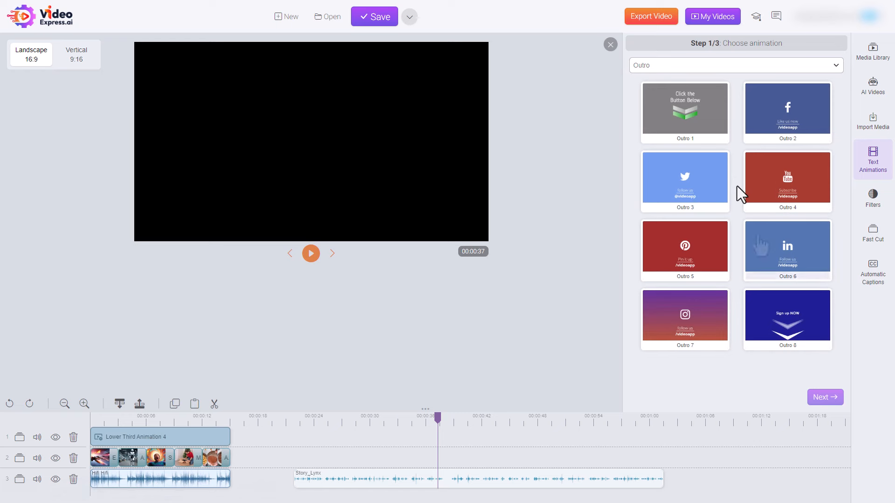
pyautogui.click(782, 181)
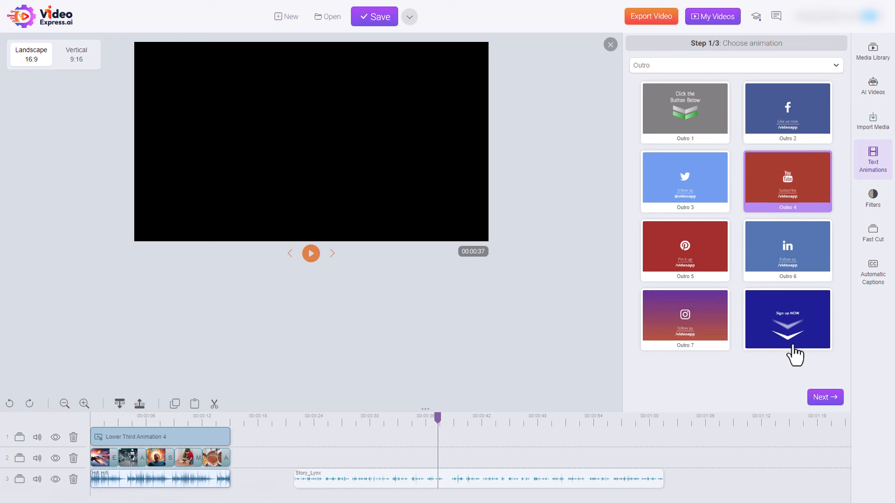
pyautogui.click(819, 399)
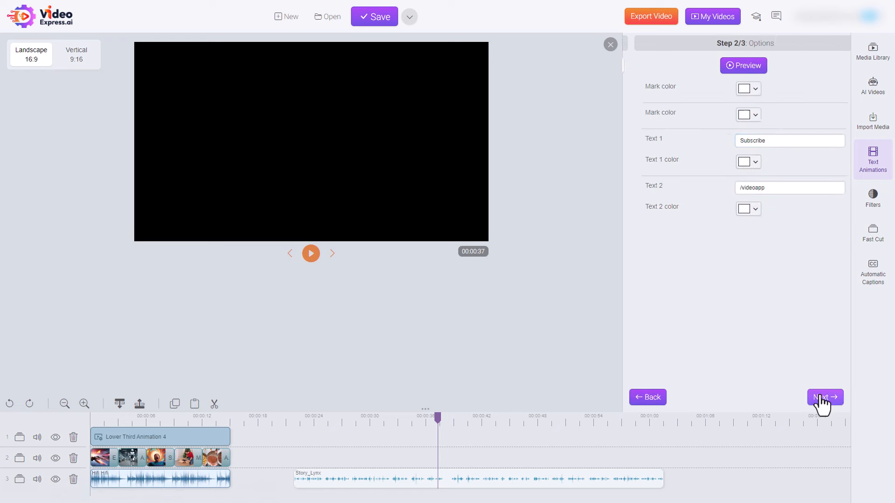
# - Set the outro's second text to "/bgvideo" and place the animation on track 1 after the lower third
pyautogui.click(773, 137)
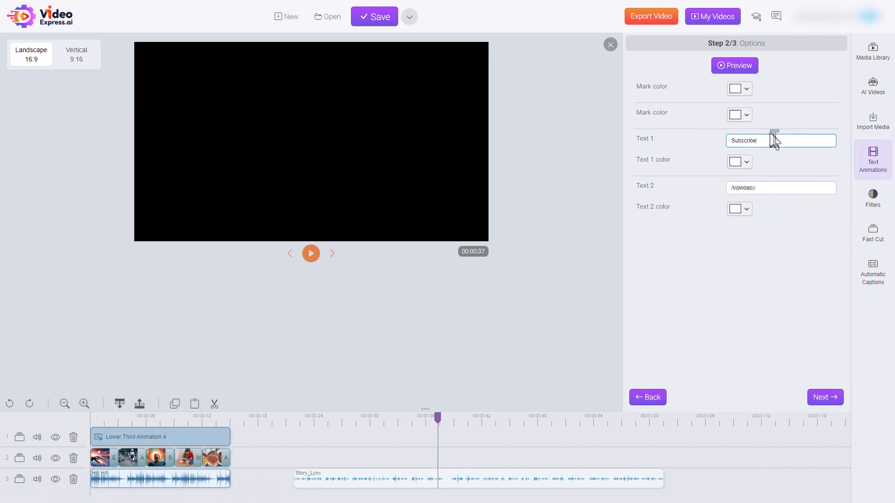
pyautogui.click(821, 398)
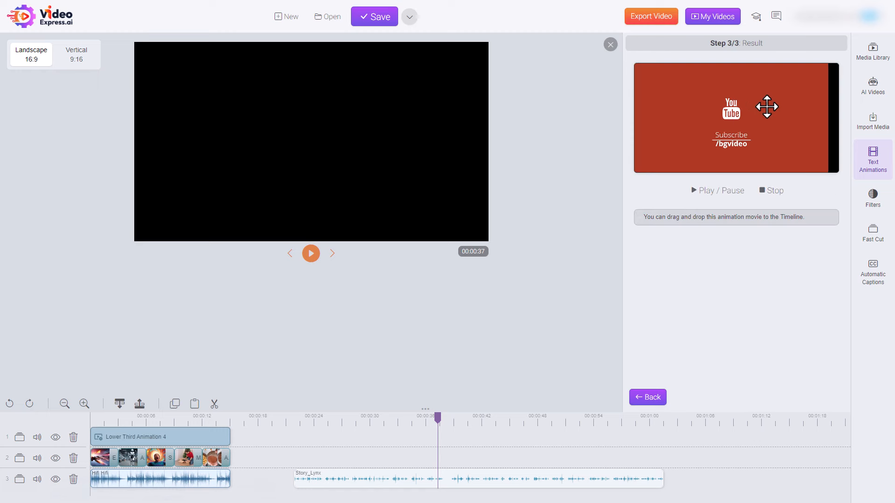
pyautogui.moveTo(767, 106)
pyautogui.mouseDown()
pyautogui.moveTo(379, 399)
pyautogui.moveTo(322, 458)
pyautogui.mouseUp()
pyautogui.click(242, 424)
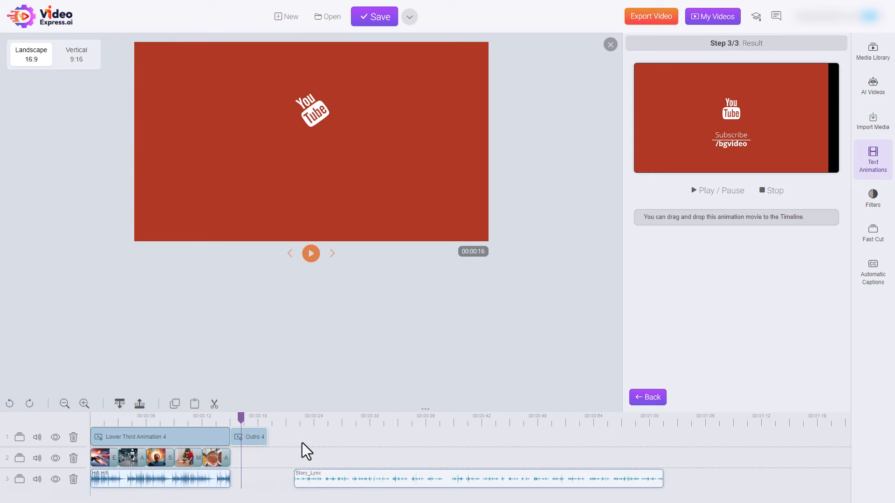
# - Delete the Story_Lynx music clip from the timeline
pyautogui.rightClick(518, 477)
pyautogui.click(534, 489)
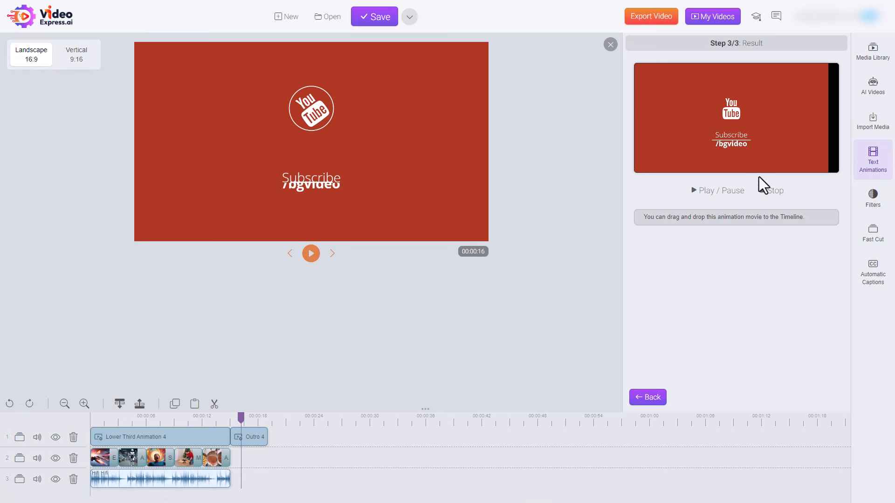
# - Start an AI video from the positive prompt "woman holding flowers" and extend the prompt automatically
pyautogui.click(875, 91)
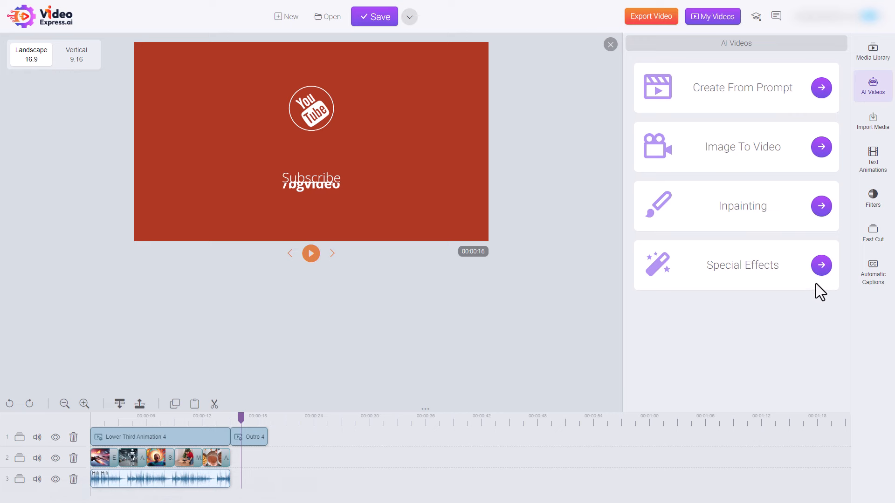
pyautogui.click(821, 89)
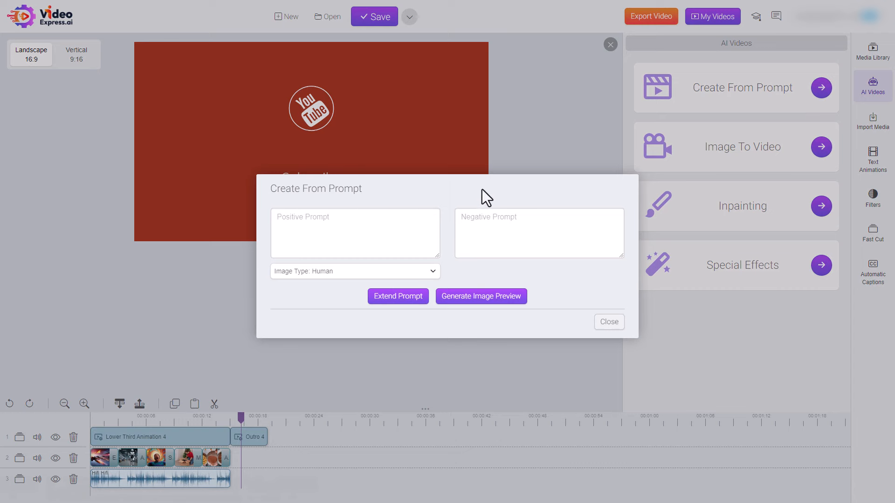
pyautogui.click(432, 272)
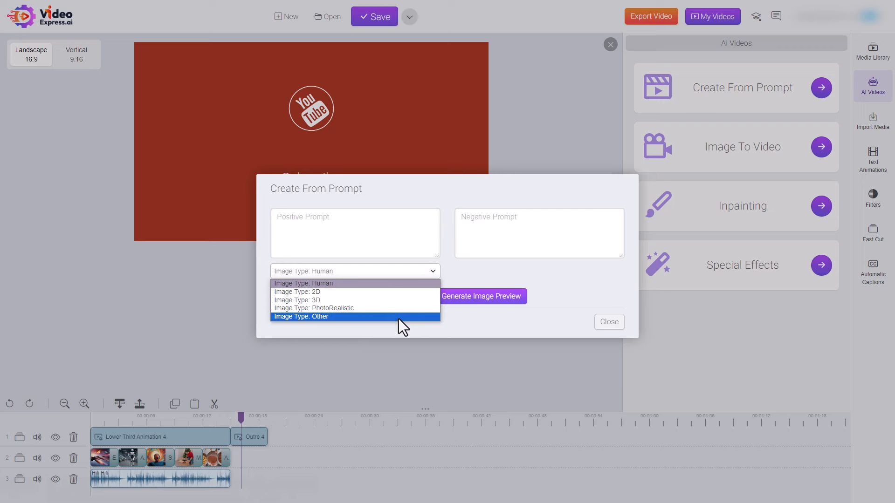
pyautogui.click(385, 237)
pyautogui.write('wom')
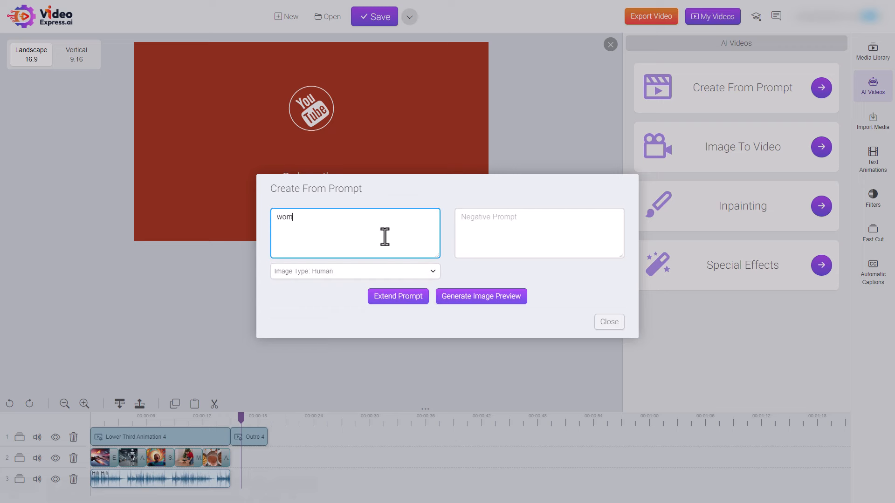
pyautogui.write('an holding flowers')
pyautogui.click(410, 302)
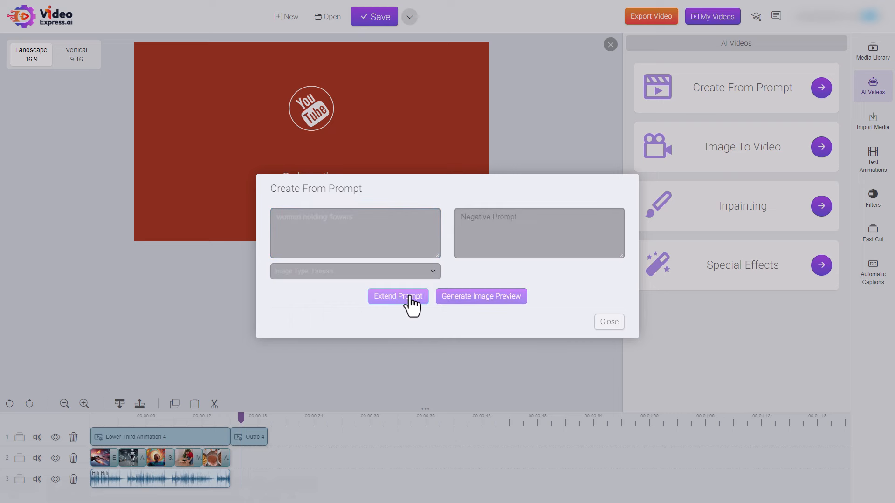
# - Set the image type to 3D and generate an image preview from the extended prompt
pyautogui.click(355, 271)
pyautogui.click(307, 299)
pyautogui.click(481, 307)
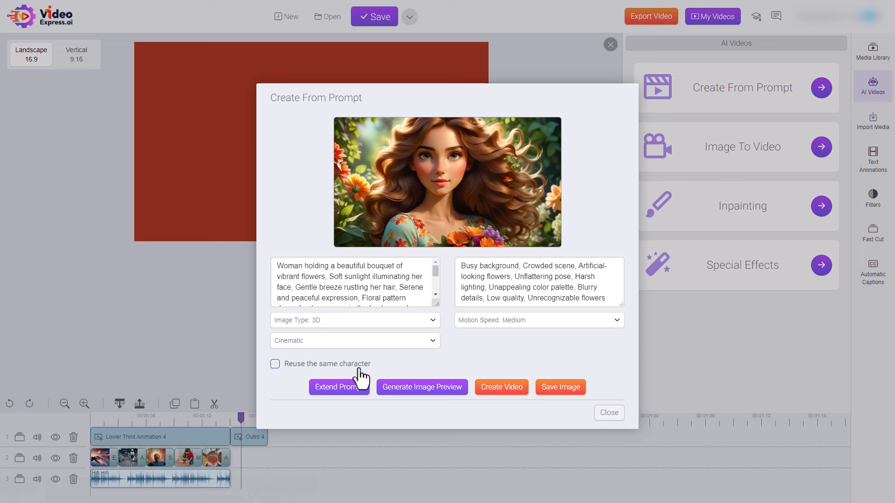
# - Create the video with the same character reused, and save the preview image to the media library
pyautogui.click(275, 364)
pyautogui.click(502, 393)
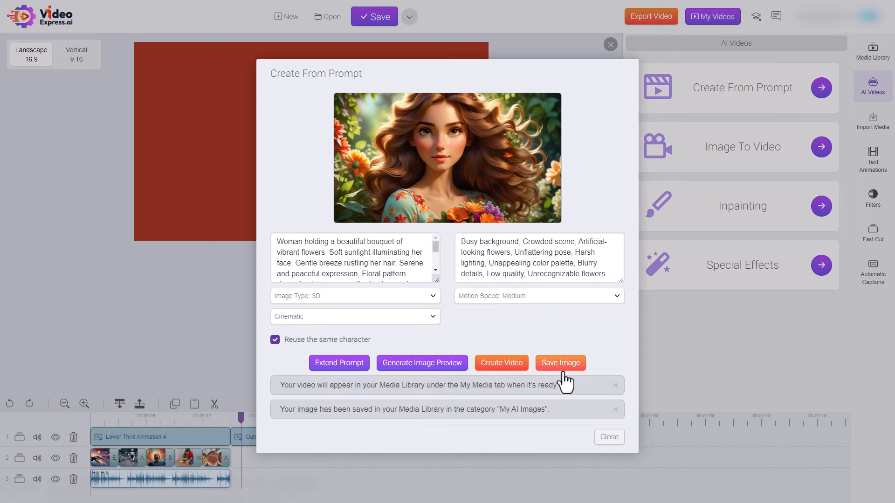
pyautogui.click(560, 366)
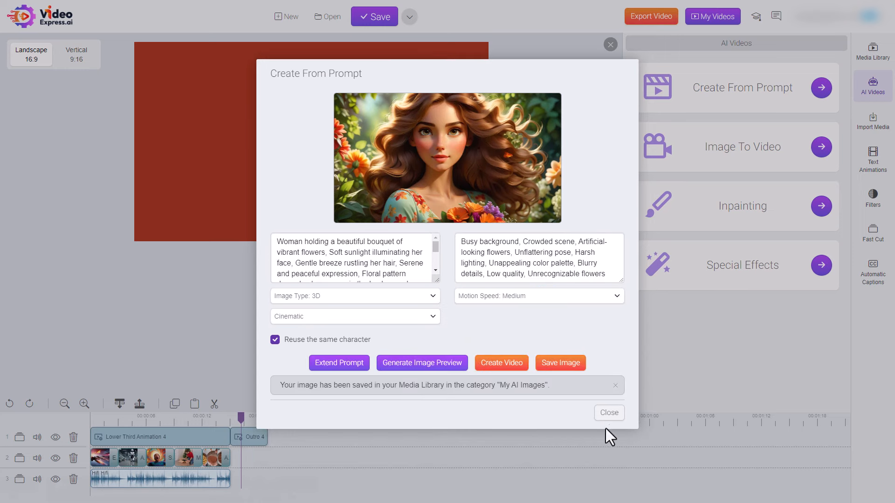
pyautogui.click(614, 414)
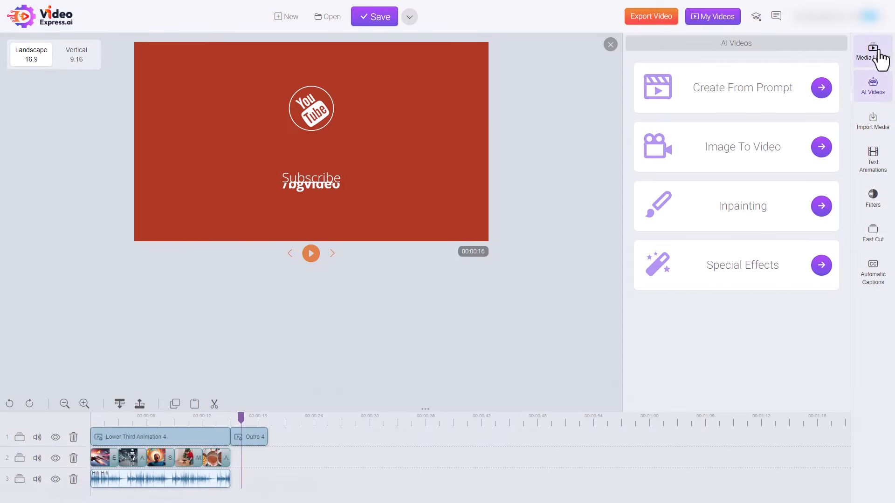
# - Review the saved AI clips in the My Media section of the media library
pyautogui.click(872, 52)
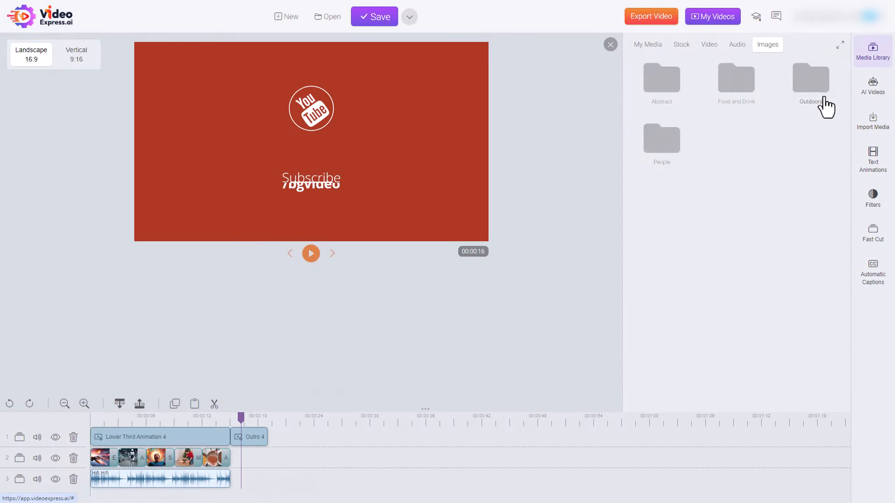
pyautogui.click(649, 45)
pyautogui.click(744, 154)
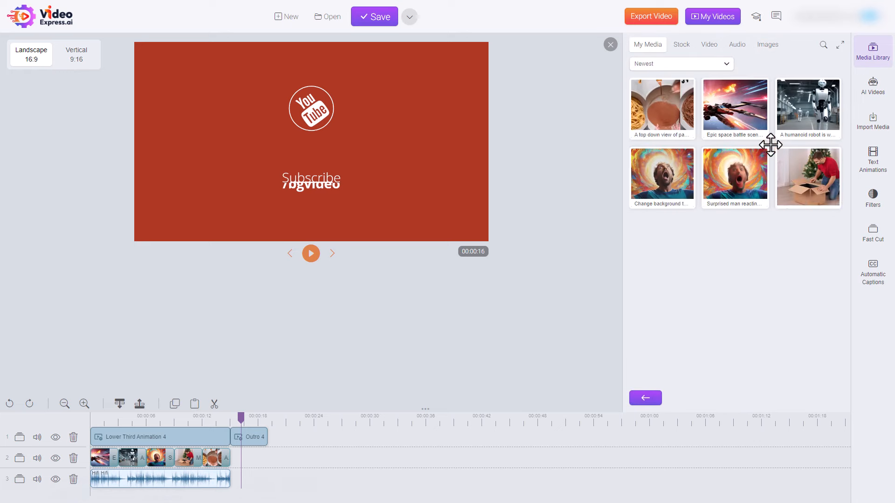
pyautogui.click(652, 399)
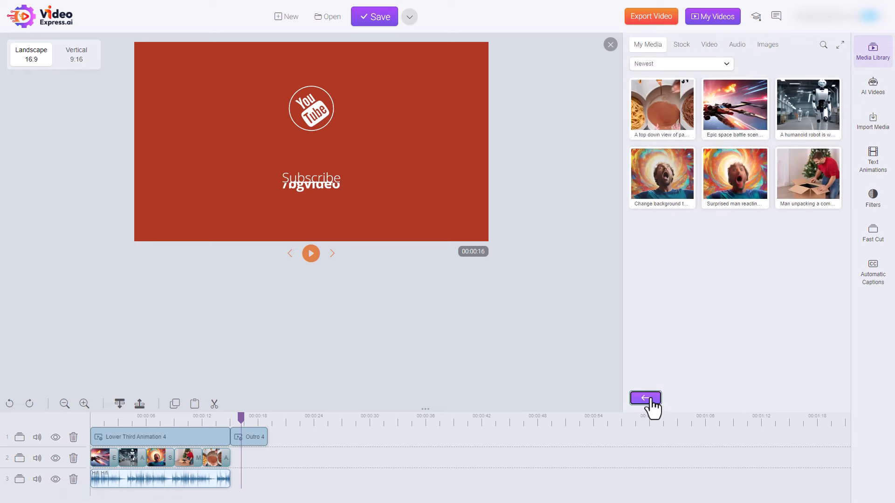